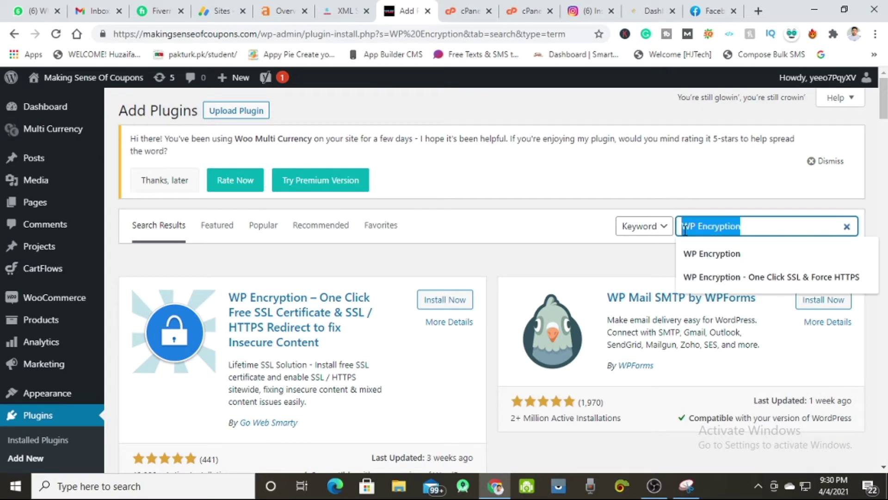
Step: Dismiss the search suggestions to show the plugin directory results for 'WP Encryption'
{"action": "left_click", "coordinate": [596, 274]}
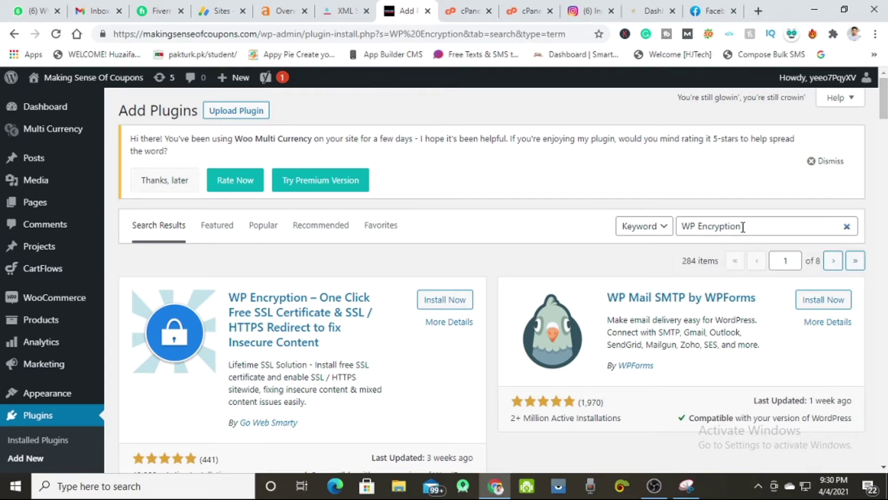
Step: Install and activate WP Encryption, accepting the plugin opt-in
{"action": "left_click", "coordinate": [445, 299]}
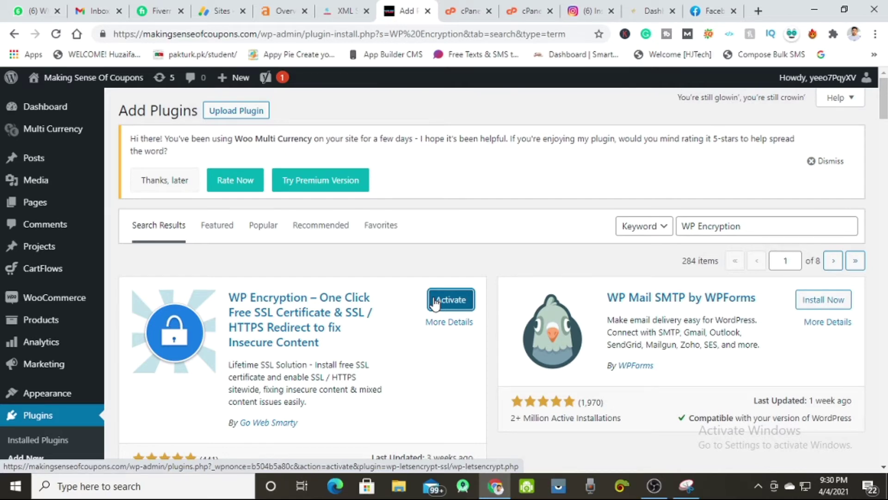
{"action": "left_click", "coordinate": [434, 304]}
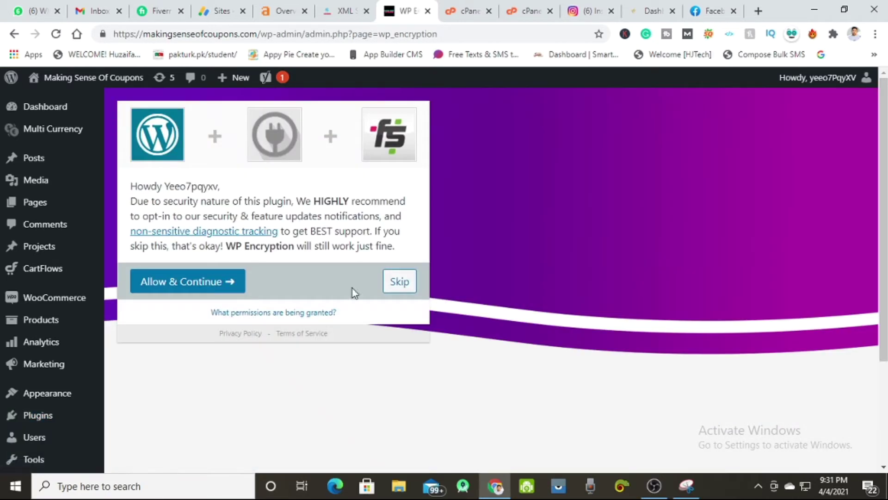
{"action": "left_click", "coordinate": [215, 292]}
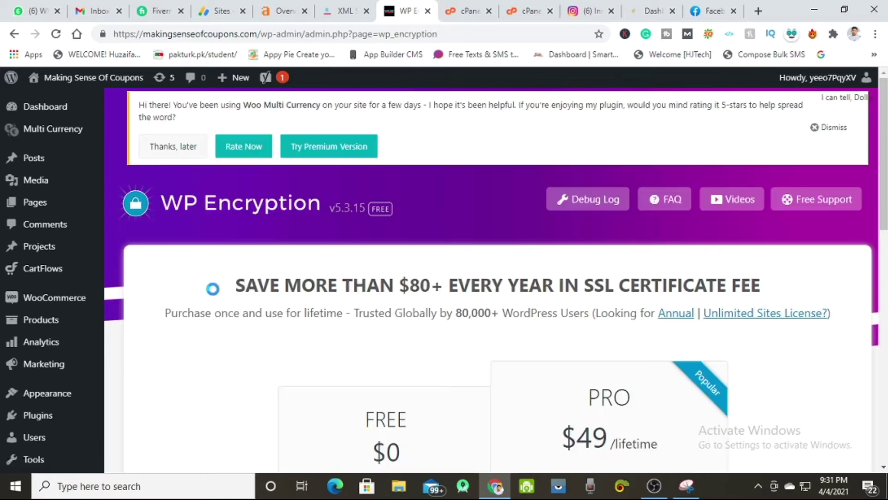
{"action": "scroll", "coordinate": [212, 288], "scroll_direction": "down", "scroll_amount": 1}
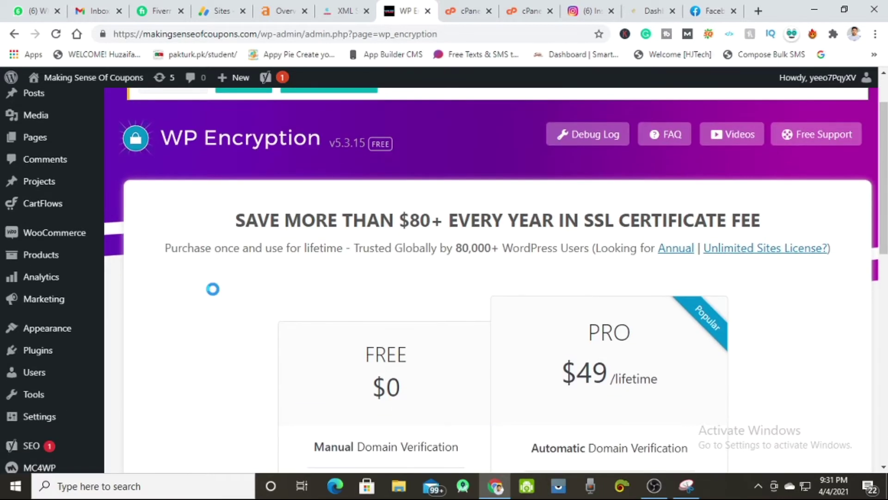
{"action": "scroll", "coordinate": [213, 288], "scroll_direction": "down", "scroll_amount": 1}
{"action": "scroll", "coordinate": [213, 288], "scroll_direction": "down", "scroll_amount": 2}
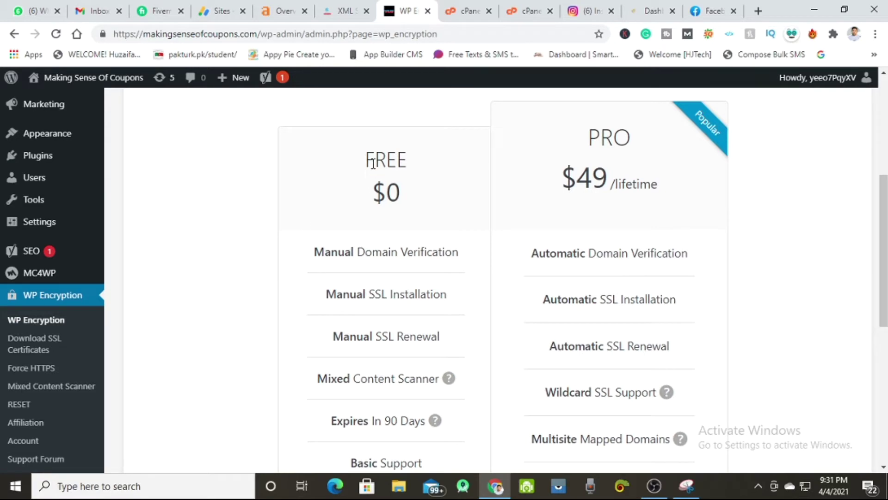
Step: Compare the FREE $0 and PRO $49 lifetime plans and choose the free plan
{"action": "left_click_drag", "start_coordinate": [421, 200], "coordinate": [359, 158]}
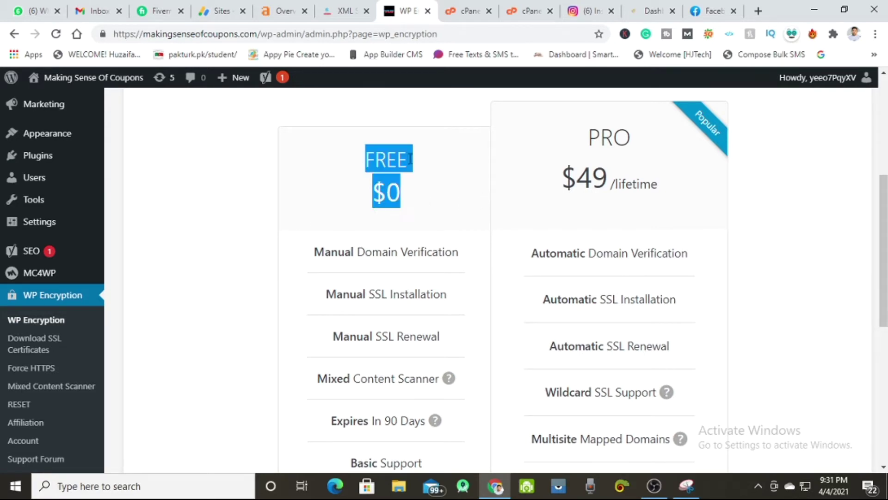
{"action": "left_click_drag", "start_coordinate": [682, 181], "coordinate": [577, 154]}
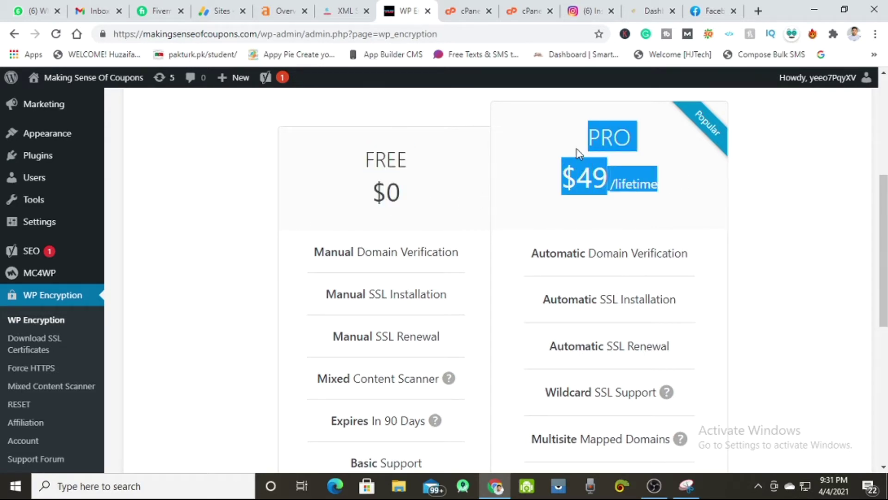
{"action": "left_click", "coordinate": [663, 185]}
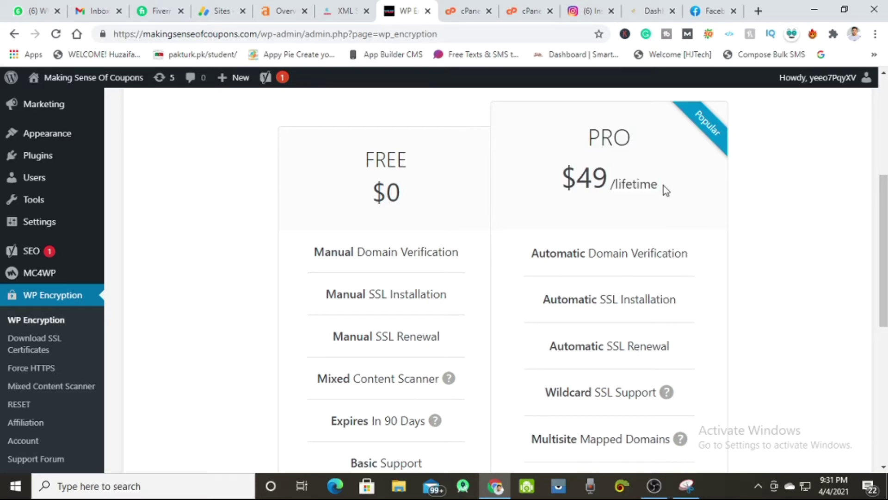
{"action": "scroll", "coordinate": [664, 186], "scroll_direction": "down", "scroll_amount": 3}
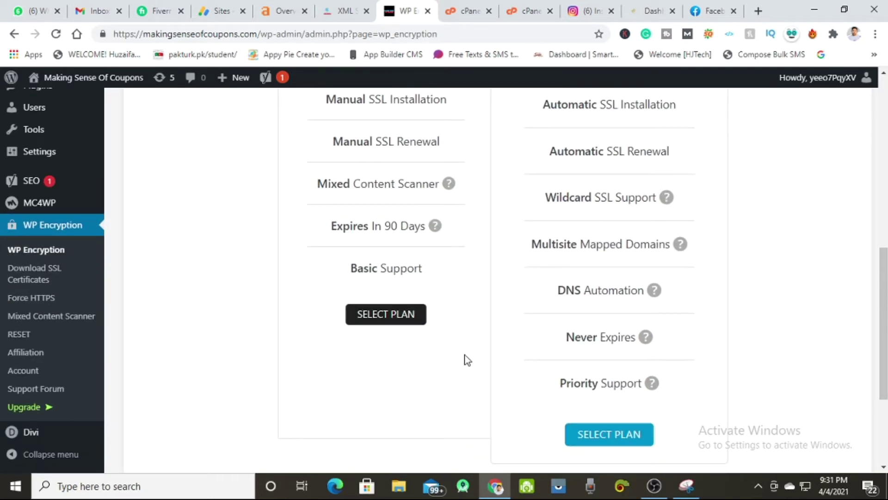
{"action": "scroll", "coordinate": [392, 324], "scroll_direction": "up", "scroll_amount": 1}
{"action": "scroll", "coordinate": [412, 232], "scroll_direction": "up", "scroll_amount": 3}
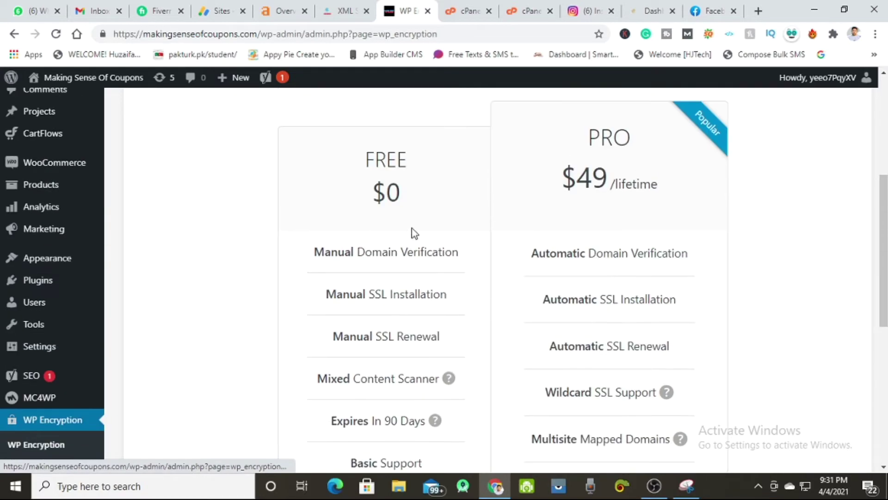
{"action": "left_click_drag", "start_coordinate": [373, 189], "coordinate": [383, 192]}
{"action": "scroll", "coordinate": [408, 267], "scroll_direction": "down", "scroll_amount": 3}
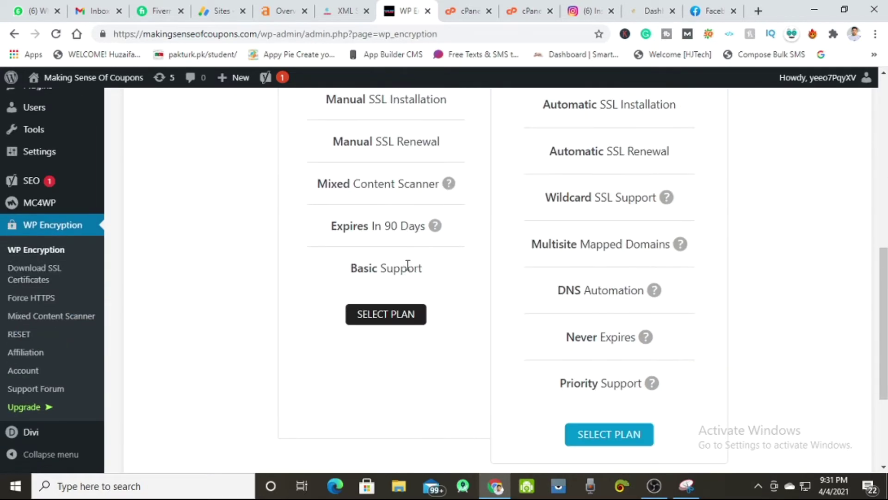
{"action": "left_click", "coordinate": [380, 317]}
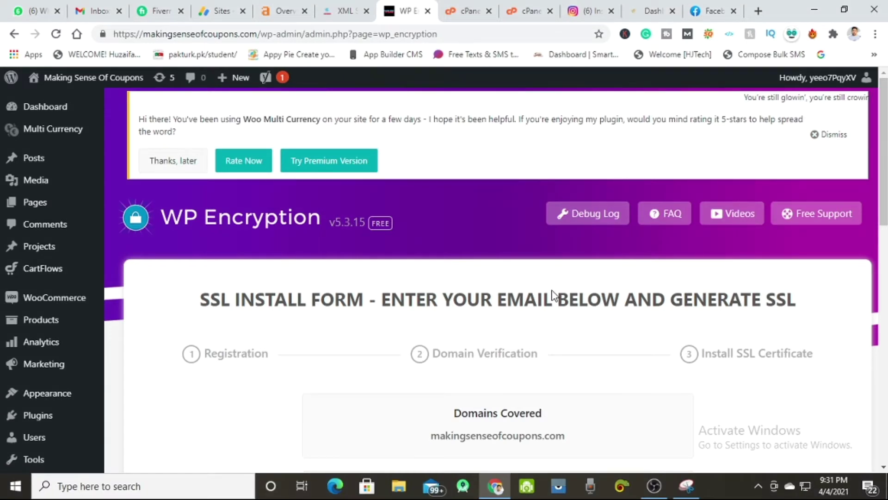
{"action": "scroll", "coordinate": [511, 326], "scroll_direction": "down", "scroll_amount": 1}
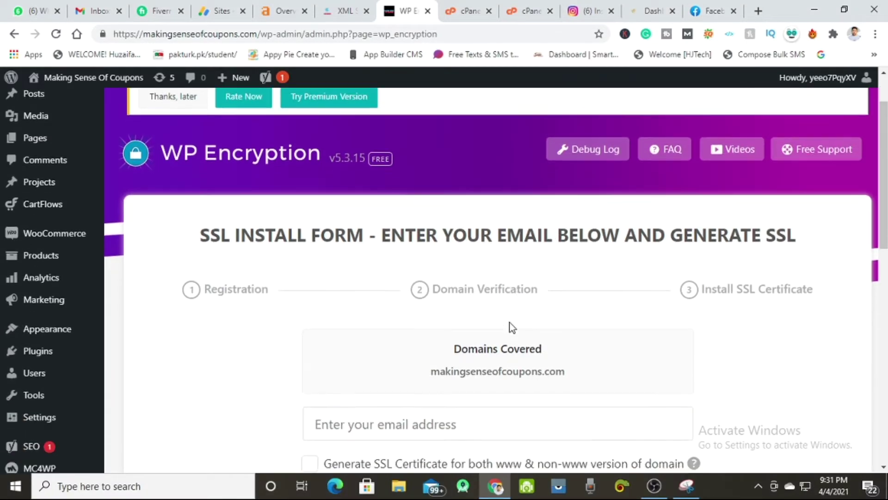
{"action": "scroll", "coordinate": [513, 324], "scroll_direction": "down", "scroll_amount": 1}
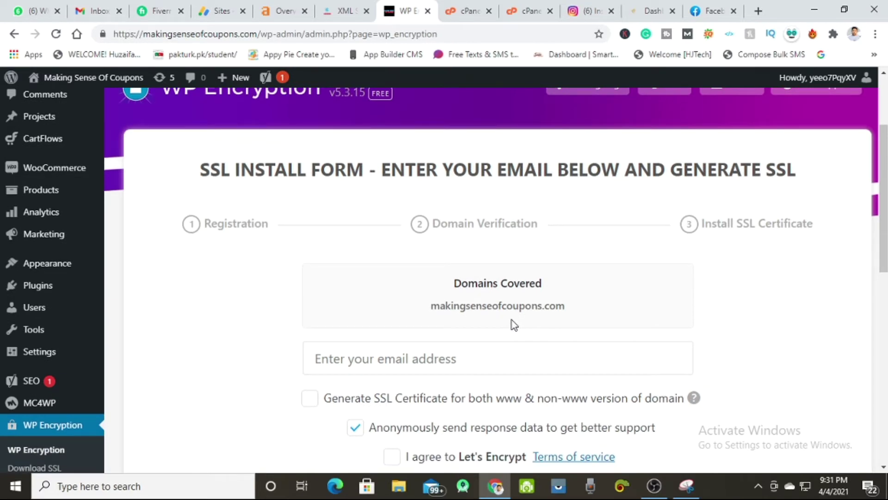
{"action": "scroll", "coordinate": [512, 324], "scroll_direction": "down", "scroll_amount": 1}
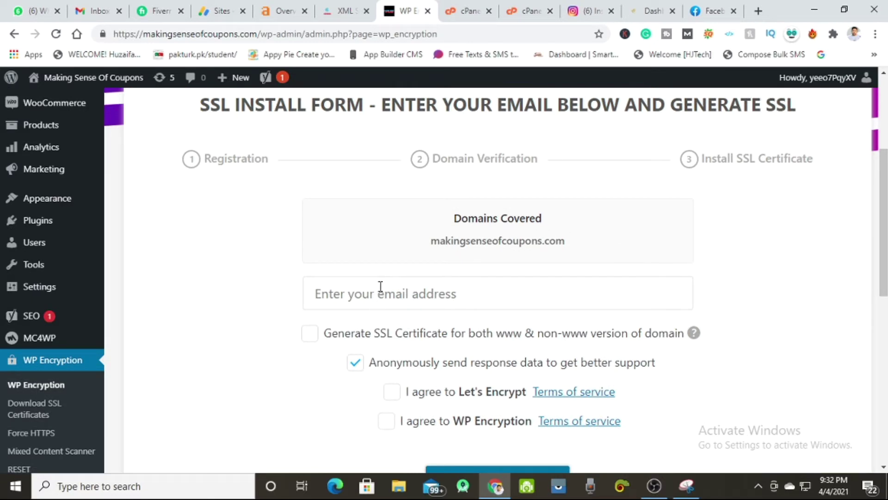
Step: Enter the email and agree to both the Let's Encrypt and WP Encryption terms
{"action": "left_click", "coordinate": [380, 287]}
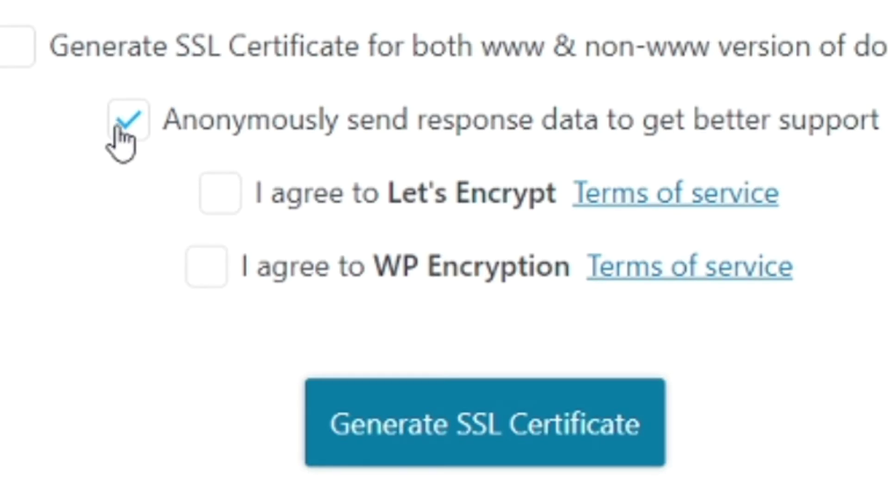
{"action": "left_click", "coordinate": [217, 202]}
{"action": "left_click", "coordinate": [224, 279]}
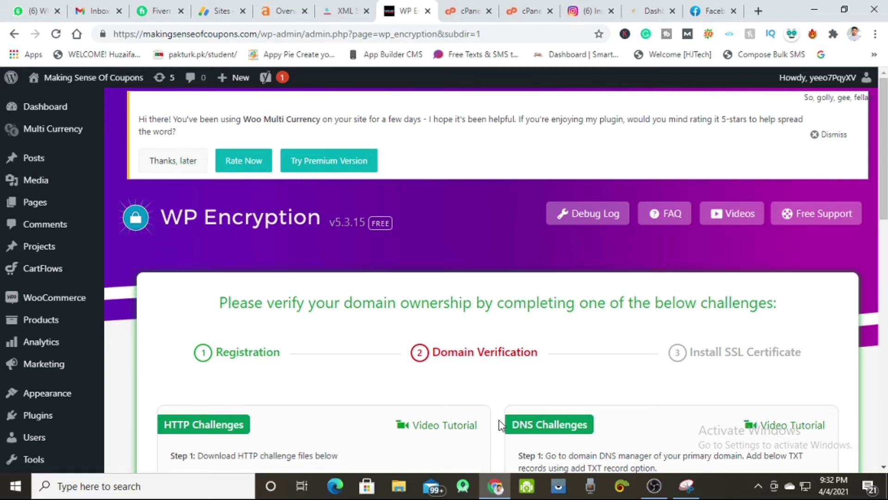
{"action": "scroll", "coordinate": [499, 425], "scroll_direction": "down", "scroll_amount": 3}
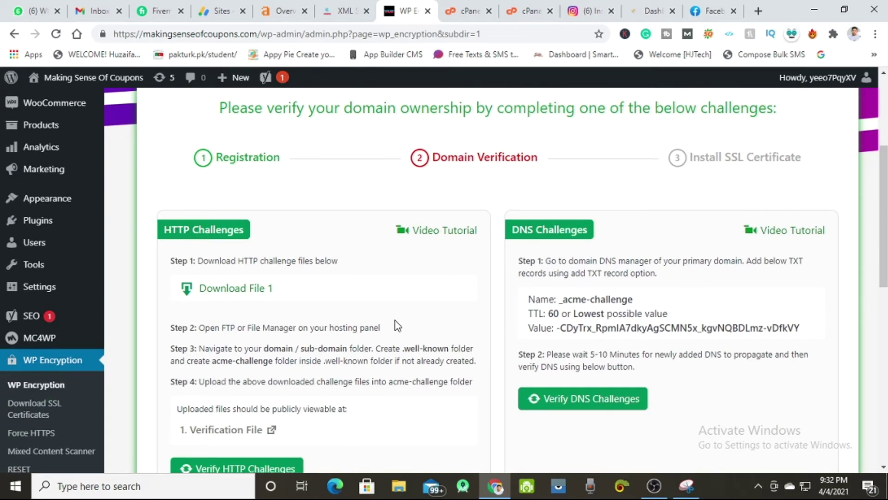
Step: Open the HTTP Challenges Video Tutorial in a new tab and view it
{"action": "right_click", "coordinate": [430, 235]}
{"action": "left_click", "coordinate": [459, 240]}
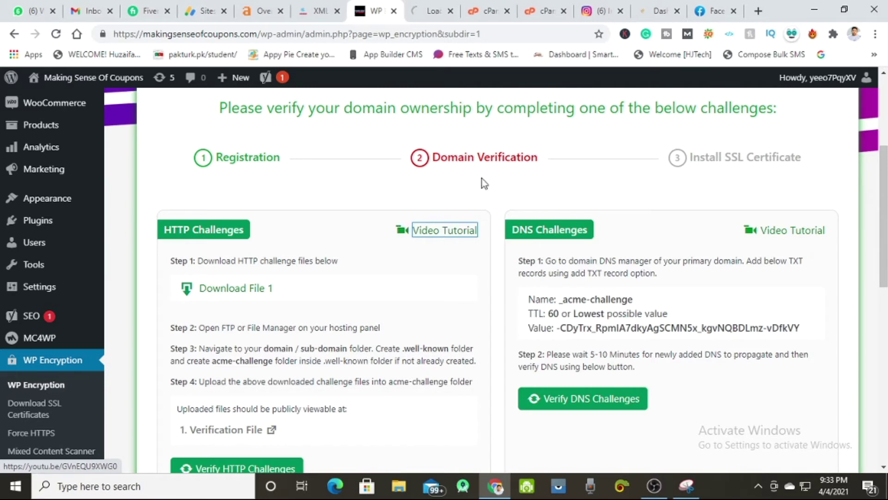
{"action": "scroll", "coordinate": [292, 294], "scroll_direction": "down", "scroll_amount": 2}
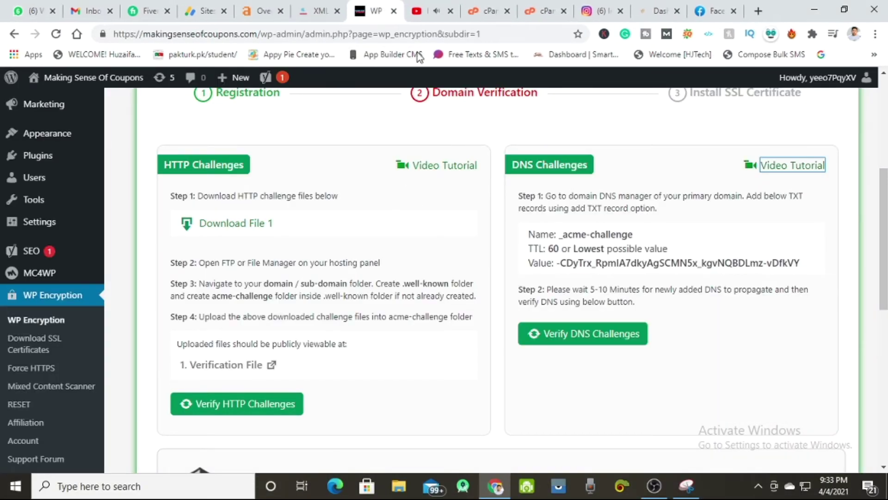
{"action": "left_click", "coordinate": [428, 12]}
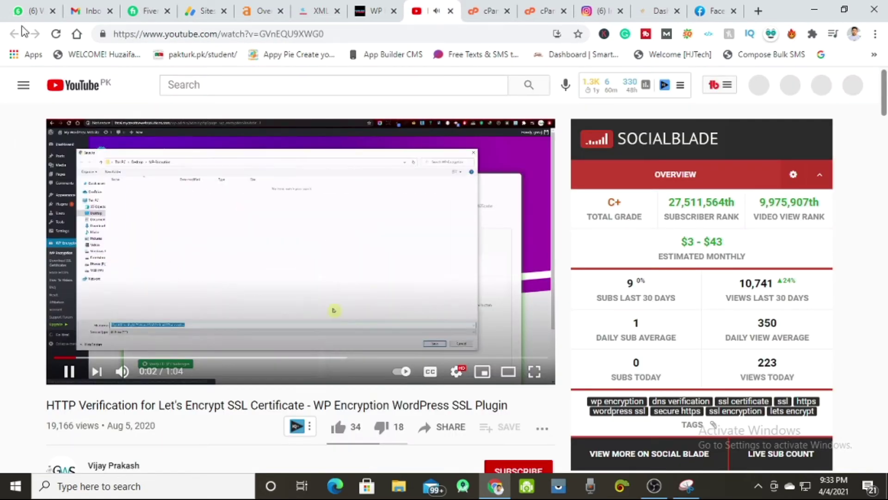
Step: Pause the HTTP tutorial, then open the DNS Challenges tutorial in a new tab and pause it
{"action": "key", "text": "space"}
{"action": "left_click", "coordinate": [378, 12]}
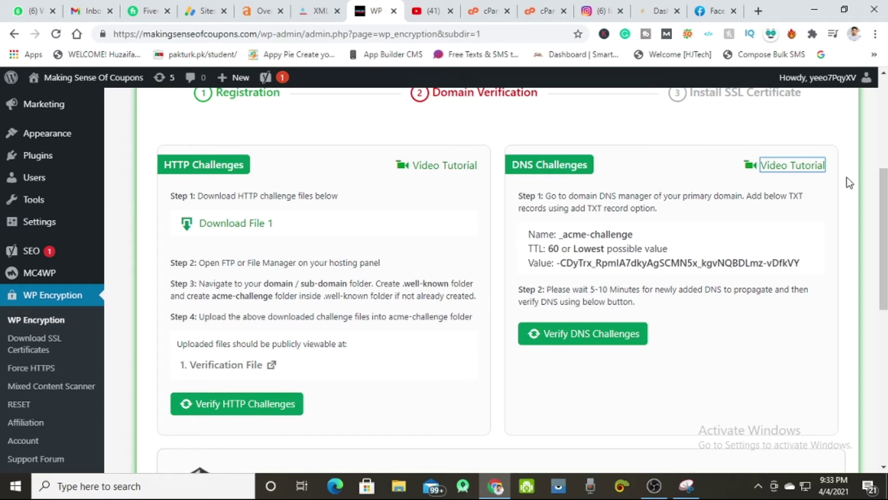
{"action": "right_click", "coordinate": [804, 170]}
{"action": "left_click", "coordinate": [805, 175]}
{"action": "left_click", "coordinate": [401, 11]}
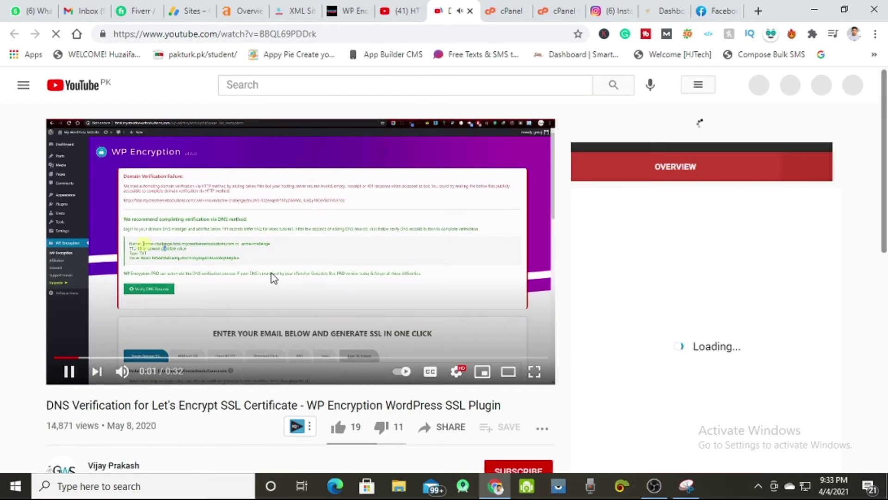
{"action": "left_click", "coordinate": [250, 306]}
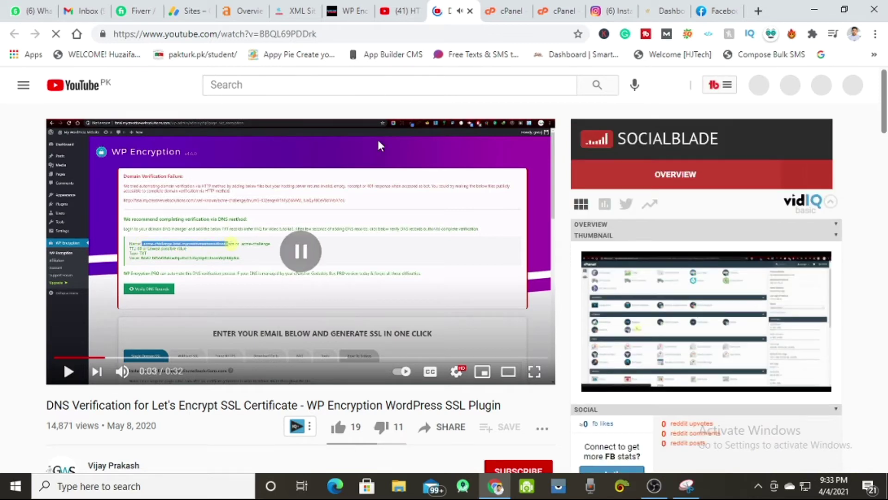
{"action": "left_click", "coordinate": [347, 8]}
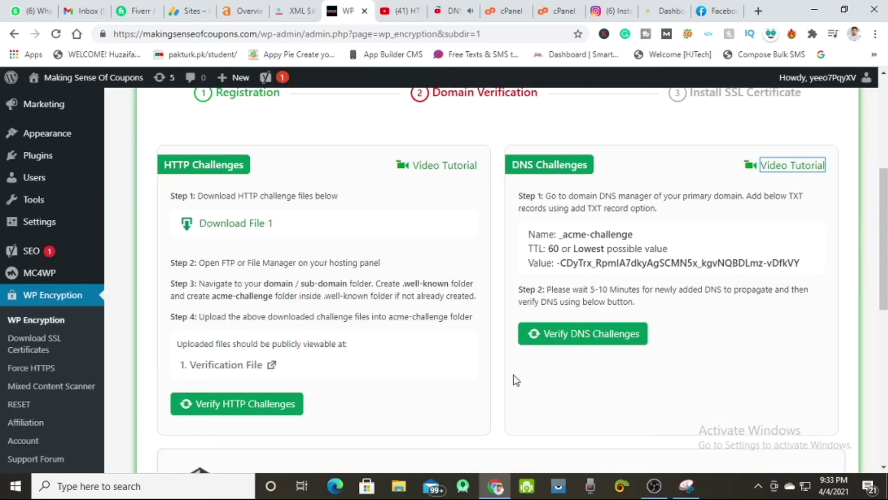
{"action": "scroll", "coordinate": [666, 340], "scroll_direction": "down", "scroll_amount": 2}
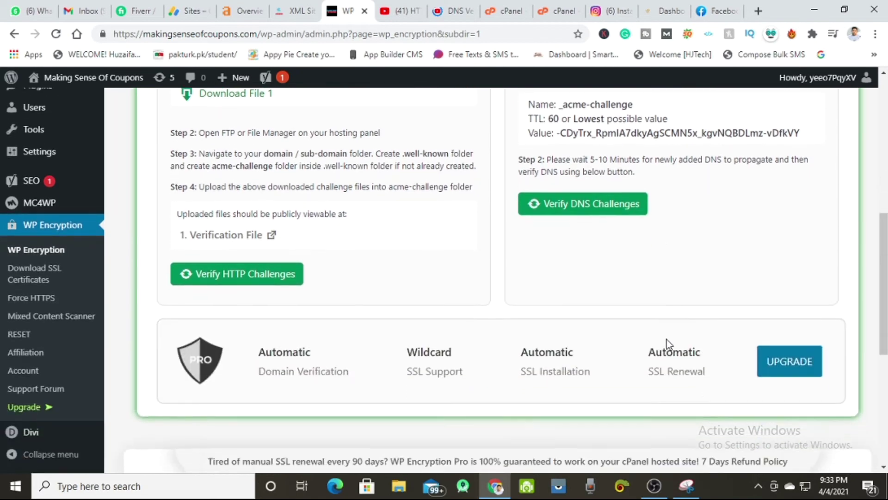
{"action": "scroll", "coordinate": [667, 340], "scroll_direction": "up", "scroll_amount": 2}
{"action": "scroll", "coordinate": [660, 358], "scroll_direction": "up", "scroll_amount": 3}
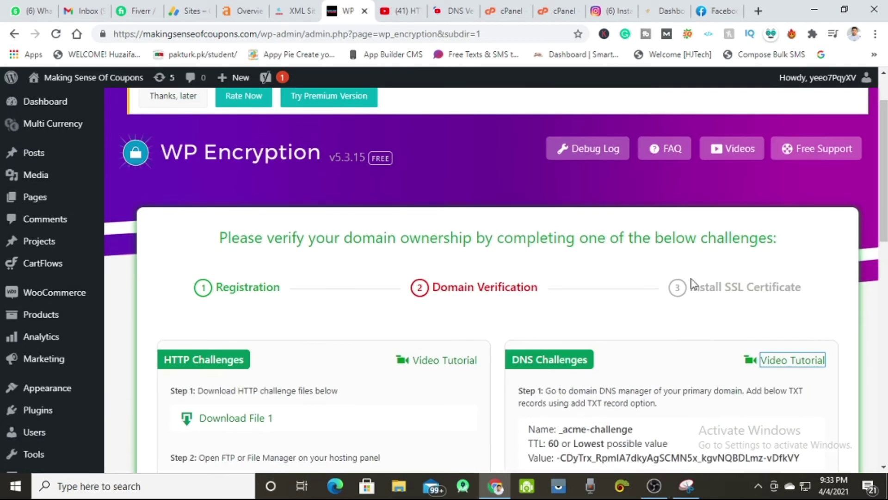
{"action": "scroll", "coordinate": [728, 295], "scroll_direction": "down", "scroll_amount": 1}
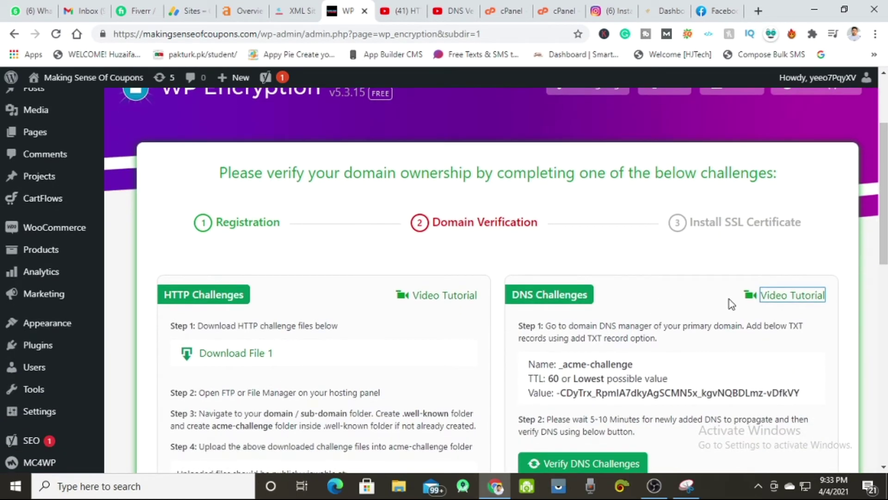
{"action": "scroll", "coordinate": [712, 245], "scroll_direction": "down", "scroll_amount": 1}
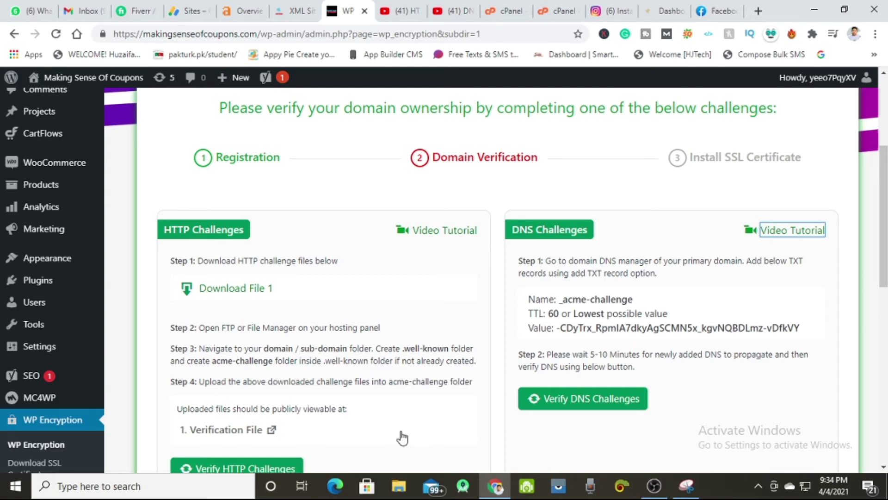
{"action": "scroll", "coordinate": [403, 437], "scroll_direction": "down", "scroll_amount": 2}
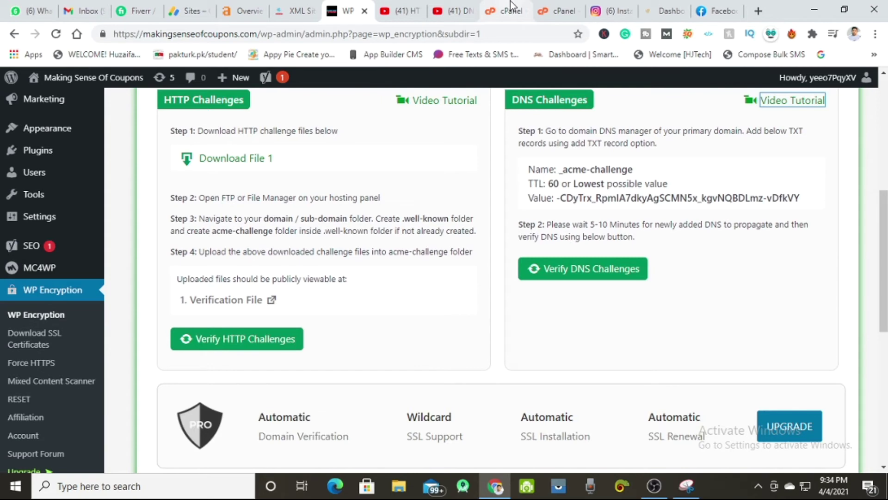
Step: In cPanel, open the SSL/TLS manager and its Manage SSL sites page
{"action": "left_click", "coordinate": [529, 10]}
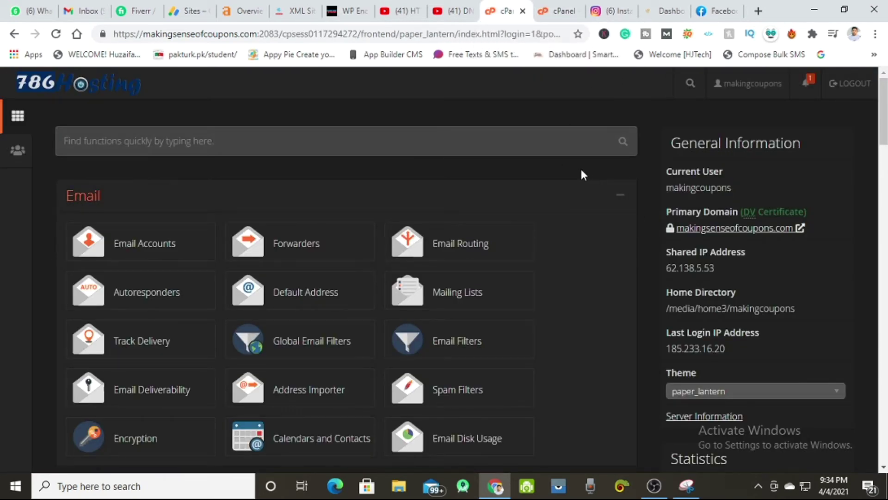
{"action": "scroll", "coordinate": [643, 210], "scroll_direction": "down", "scroll_amount": 1}
{"action": "scroll", "coordinate": [644, 210], "scroll_direction": "down", "scroll_amount": 3}
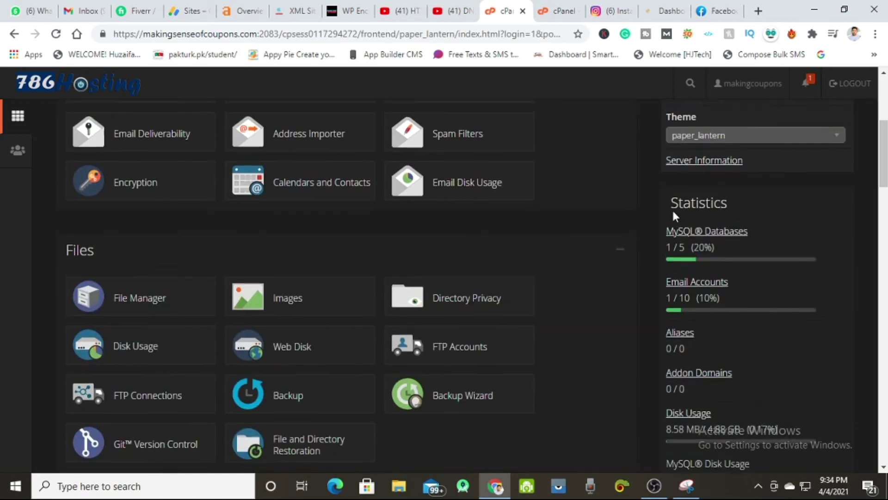
{"action": "scroll", "coordinate": [645, 210], "scroll_direction": "down", "scroll_amount": 3}
{"action": "scroll", "coordinate": [645, 212], "scroll_direction": "down", "scroll_amount": 3}
{"action": "scroll", "coordinate": [646, 212], "scroll_direction": "down", "scroll_amount": 5}
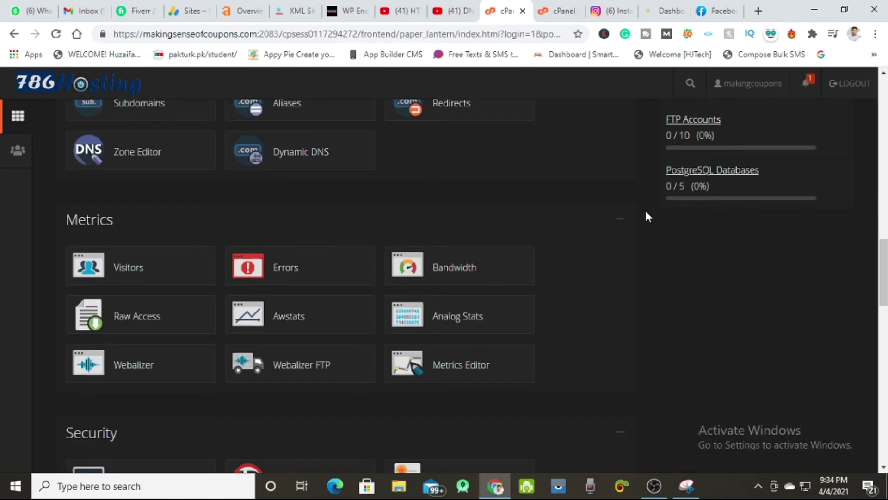
{"action": "scroll", "coordinate": [645, 211], "scroll_direction": "down", "scroll_amount": 3}
{"action": "scroll", "coordinate": [645, 217], "scroll_direction": "down", "scroll_amount": 2}
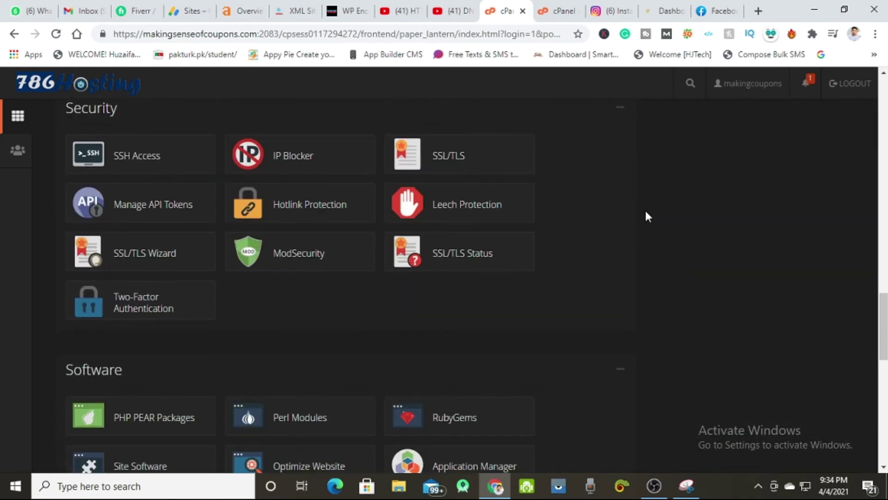
{"action": "scroll", "coordinate": [645, 217], "scroll_direction": "down", "scroll_amount": 3}
{"action": "scroll", "coordinate": [645, 216], "scroll_direction": "up", "scroll_amount": 3}
{"action": "left_click", "coordinate": [426, 158]}
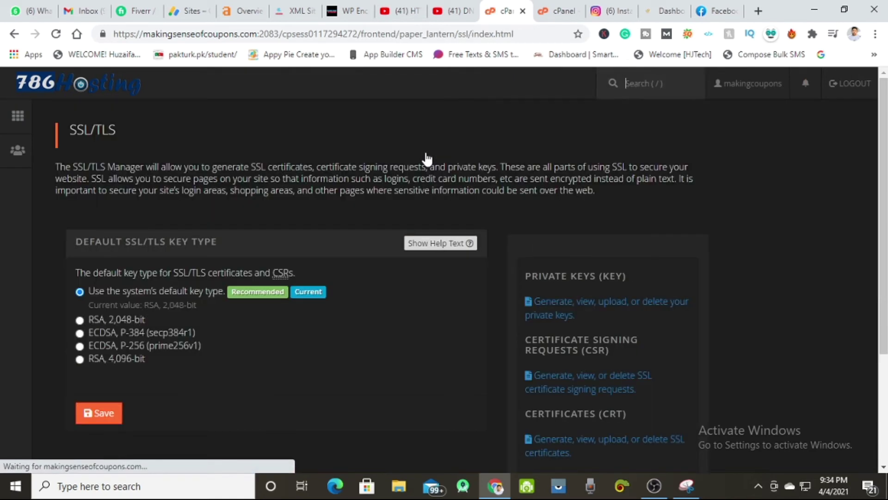
{"action": "scroll", "coordinate": [571, 360], "scroll_direction": "down", "scroll_amount": 2}
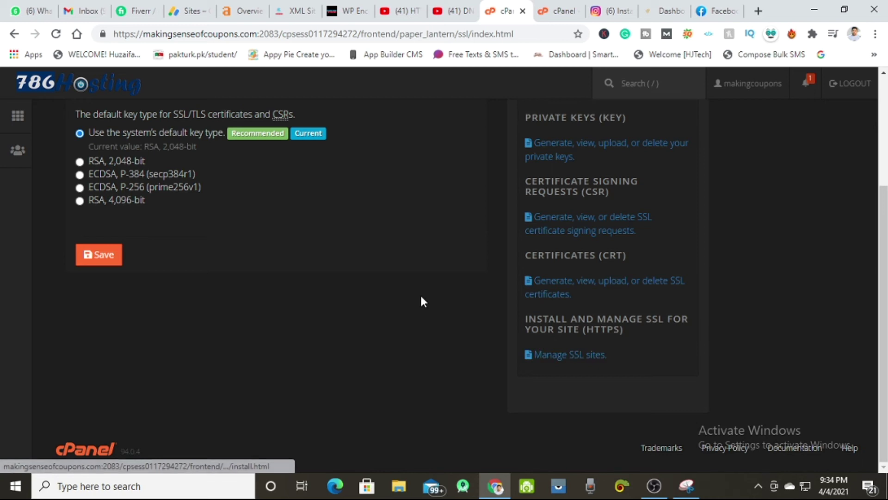
{"action": "left_click", "coordinate": [580, 357]}
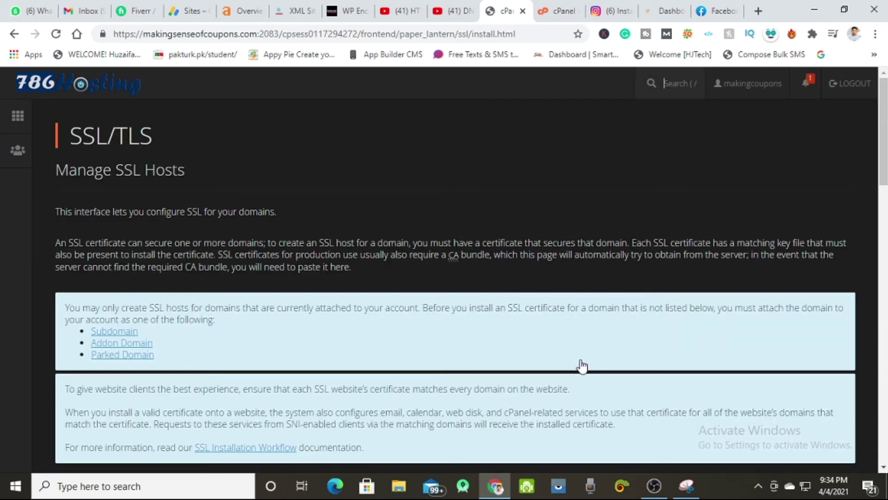
{"action": "scroll", "coordinate": [582, 366], "scroll_direction": "down", "scroll_amount": 3}
{"action": "scroll", "coordinate": [582, 366], "scroll_direction": "down", "scroll_amount": 3}
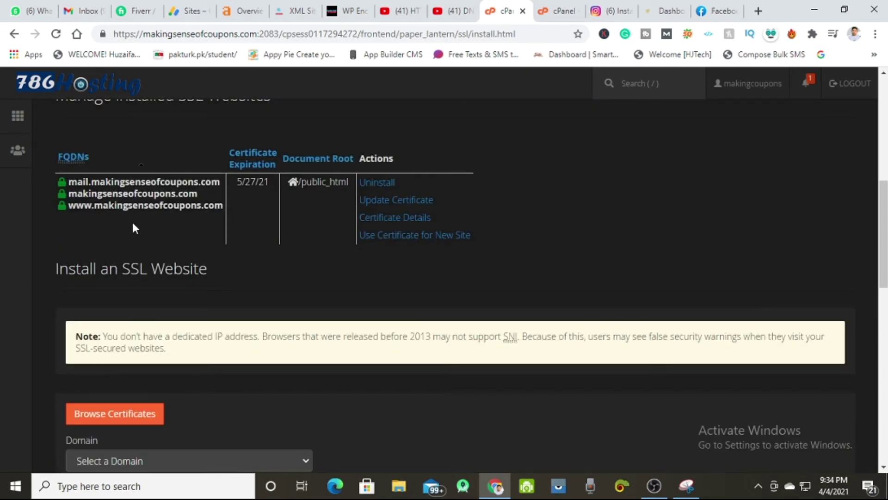
{"action": "scroll", "coordinate": [232, 231], "scroll_direction": "down", "scroll_amount": 1}
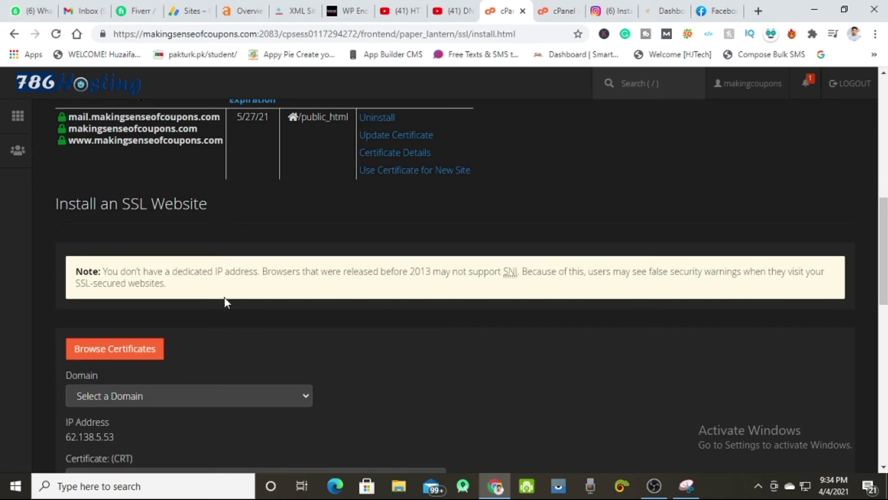
{"action": "scroll", "coordinate": [223, 300], "scroll_direction": "down", "scroll_amount": 1}
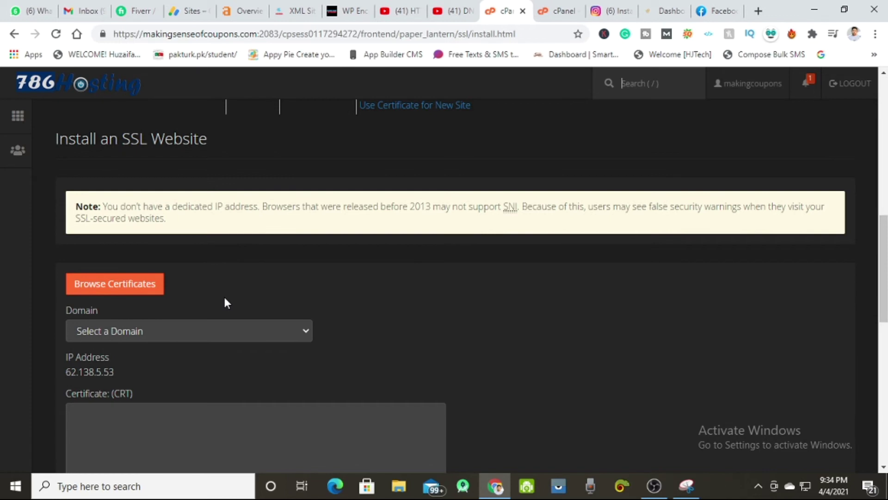
Step: Pick makingsenseofcoupons.com from the Install an SSL Website Domain dropdown
{"action": "left_click", "coordinate": [165, 331]}
{"action": "left_click", "coordinate": [180, 364]}
{"action": "scroll", "coordinate": [317, 317], "scroll_direction": "down", "scroll_amount": 2}
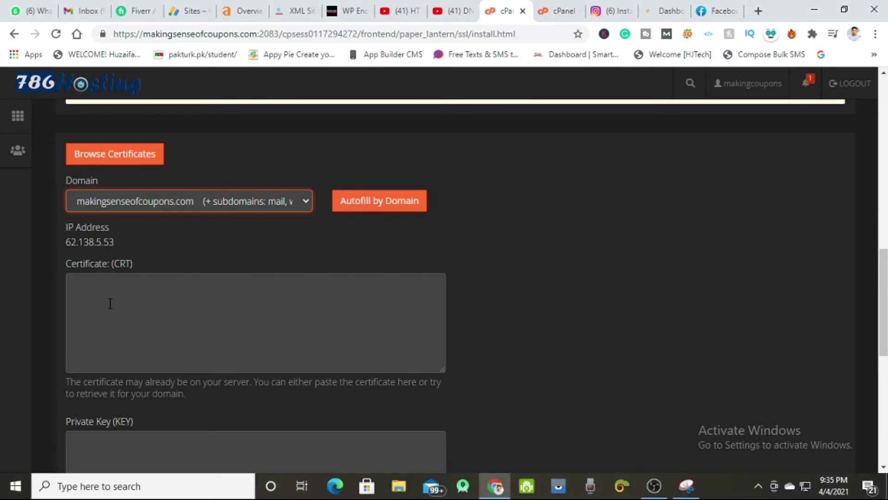
{"action": "scroll", "coordinate": [111, 301], "scroll_direction": "down", "scroll_amount": 2}
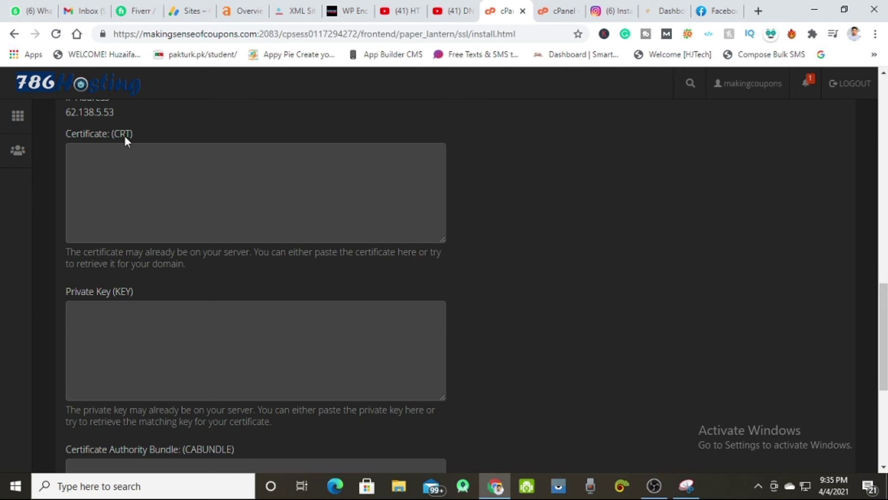
{"action": "left_click", "coordinate": [143, 188]}
{"action": "scroll", "coordinate": [300, 292], "scroll_direction": "down", "scroll_amount": 3}
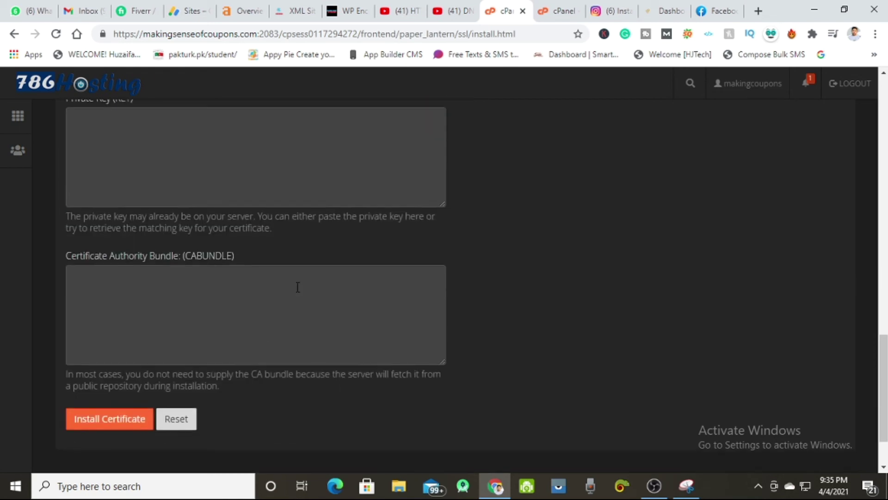
{"action": "scroll", "coordinate": [137, 171], "scroll_direction": "up", "scroll_amount": 1}
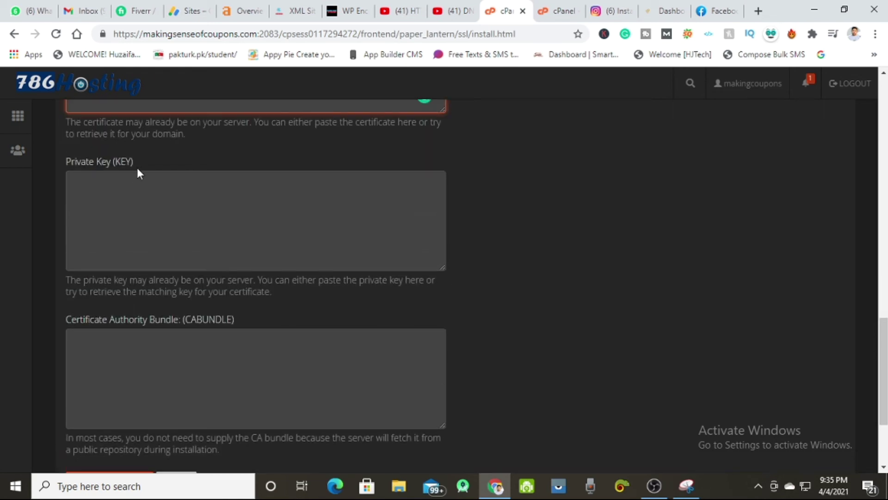
{"action": "left_click", "coordinate": [115, 174]}
{"action": "scroll", "coordinate": [192, 261], "scroll_direction": "down", "scroll_amount": 1}
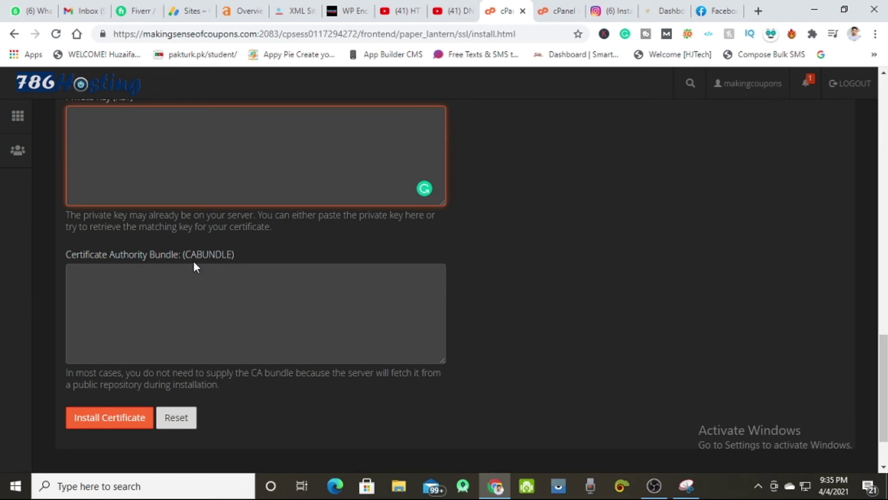
{"action": "left_click", "coordinate": [151, 313]}
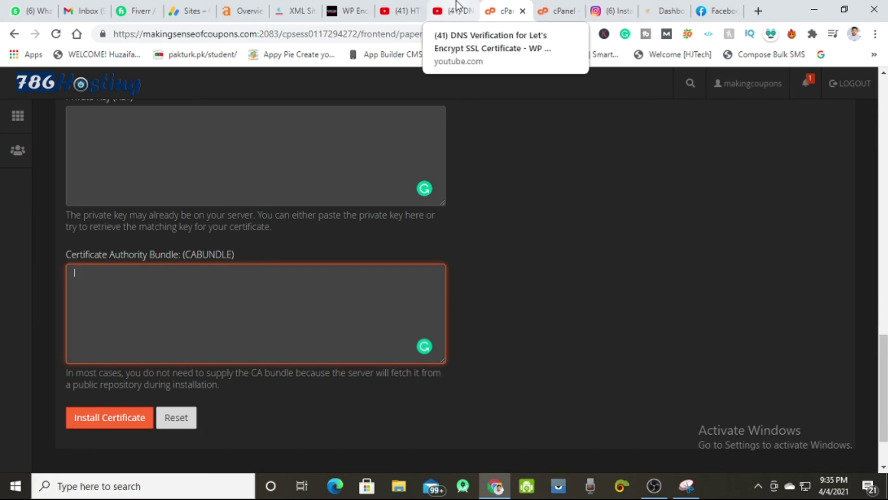
Step: Return to the WP Encryption plugin tab in WordPress
{"action": "left_click", "coordinate": [350, 11]}
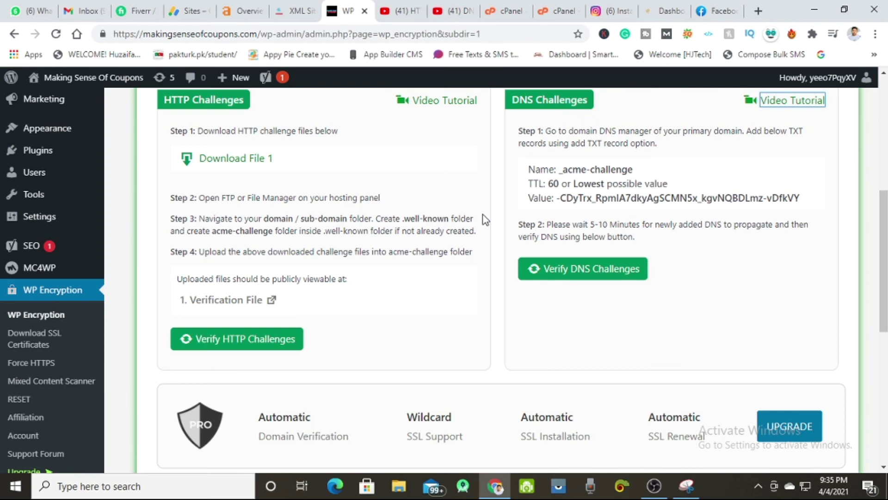
{"action": "scroll", "coordinate": [466, 246], "scroll_direction": "up", "scroll_amount": 1}
{"action": "scroll", "coordinate": [465, 243], "scroll_direction": "up", "scroll_amount": 2}
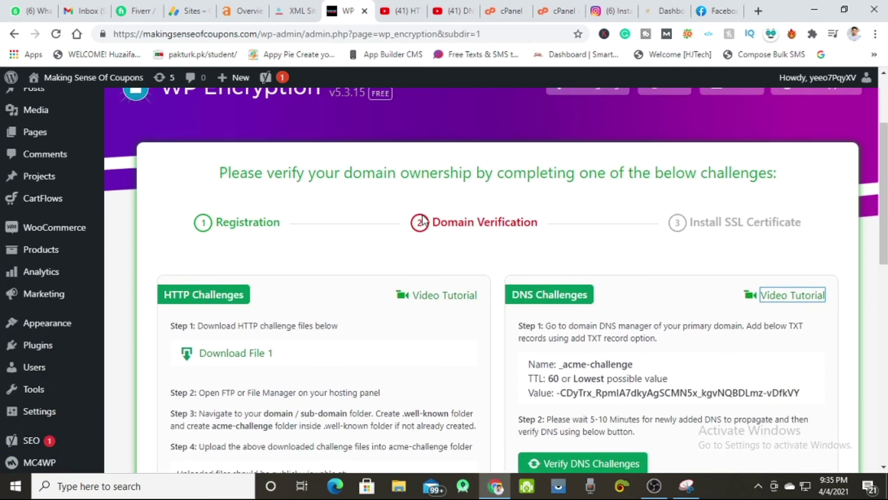
{"action": "scroll", "coordinate": [138, 250], "scroll_direction": "up", "scroll_amount": 2}
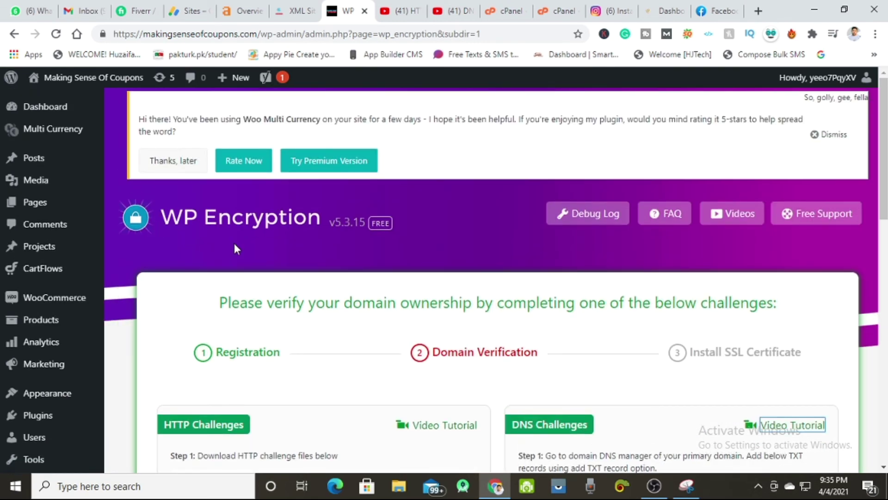